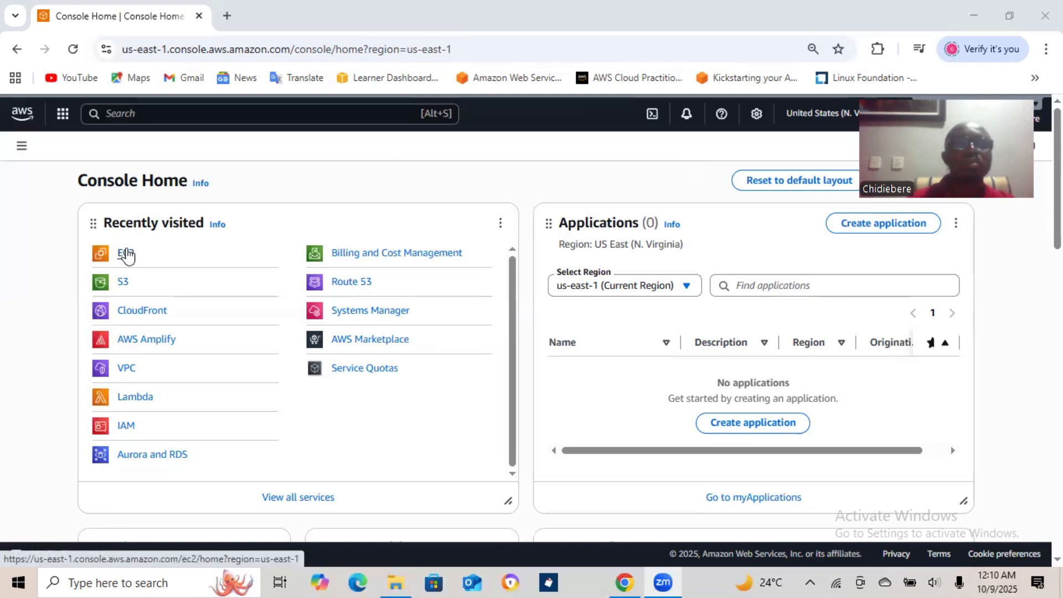
Step: Open the list of EC2 instances in the us-east-1 region
{"action": "left_click", "coordinate": [126, 252]}
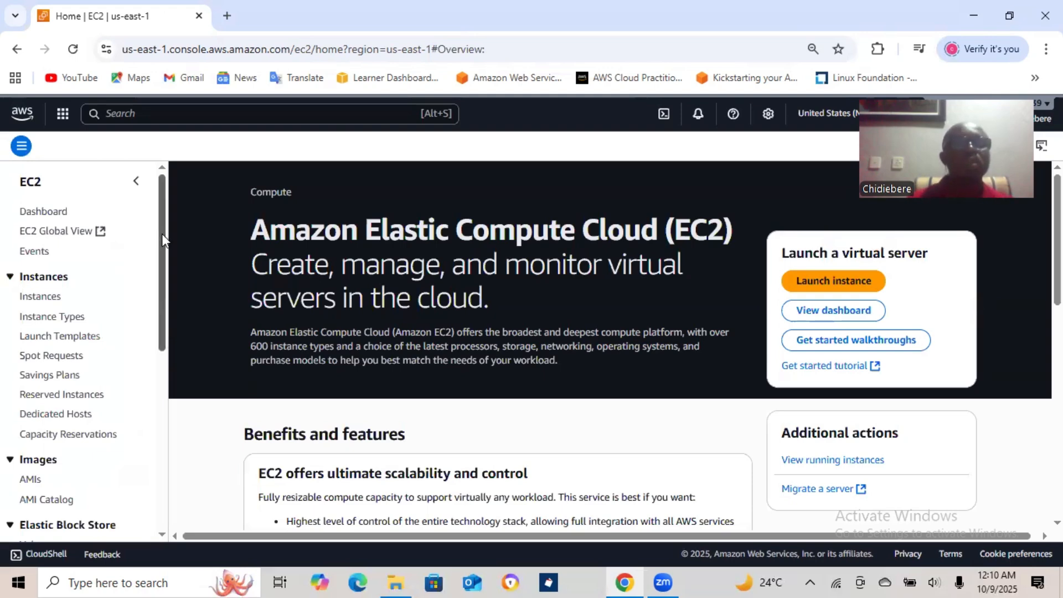
{"action": "scroll", "coordinate": [157, 253], "scroll_direction": "down", "scroll_amount": 1}
{"action": "scroll", "coordinate": [157, 234], "scroll_direction": "up", "scroll_amount": 1}
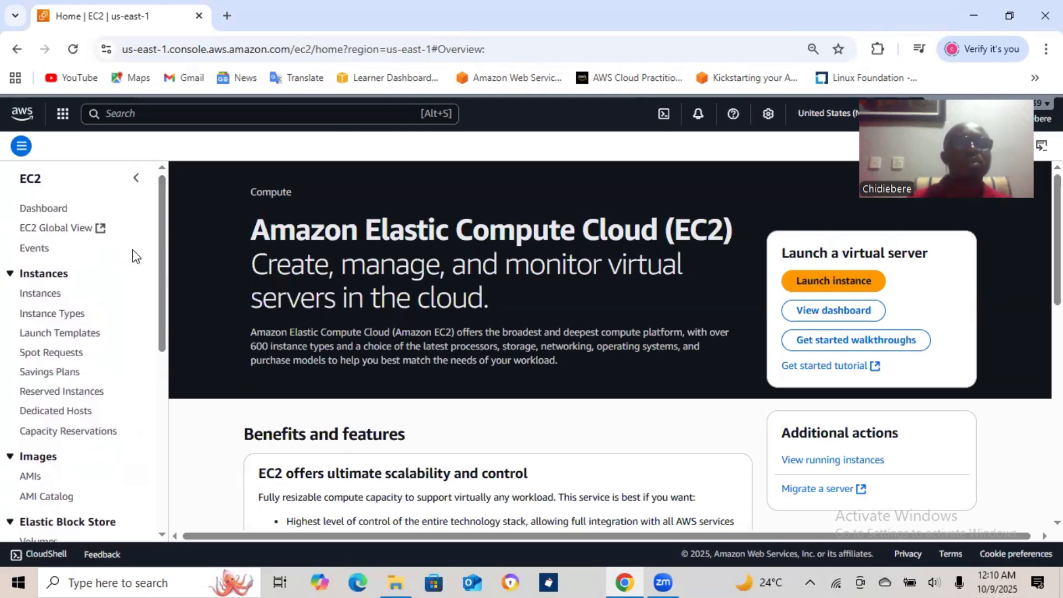
{"action": "left_click", "coordinate": [47, 295]}
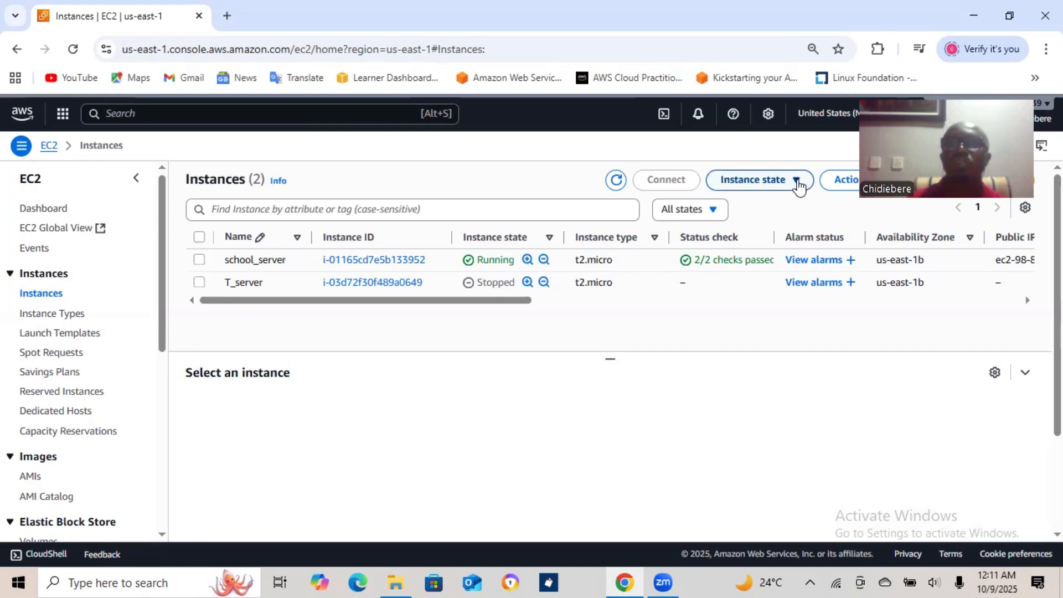
Step: Stop the school_server instance without skipping OS shutdown, and refresh the instance list
{"action": "left_click", "coordinate": [798, 182]}
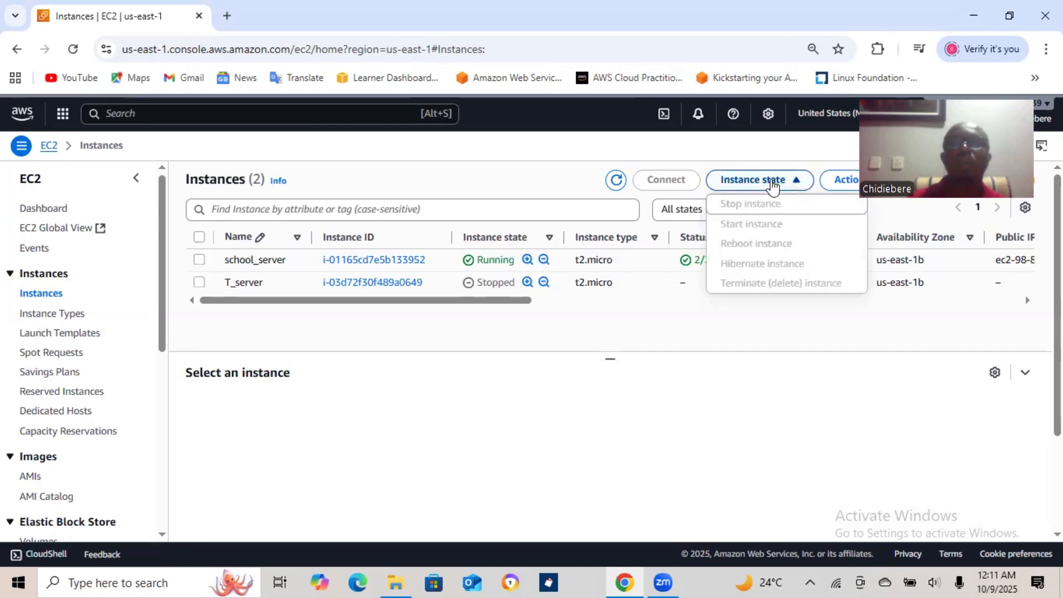
{"action": "left_click", "coordinate": [798, 183]}
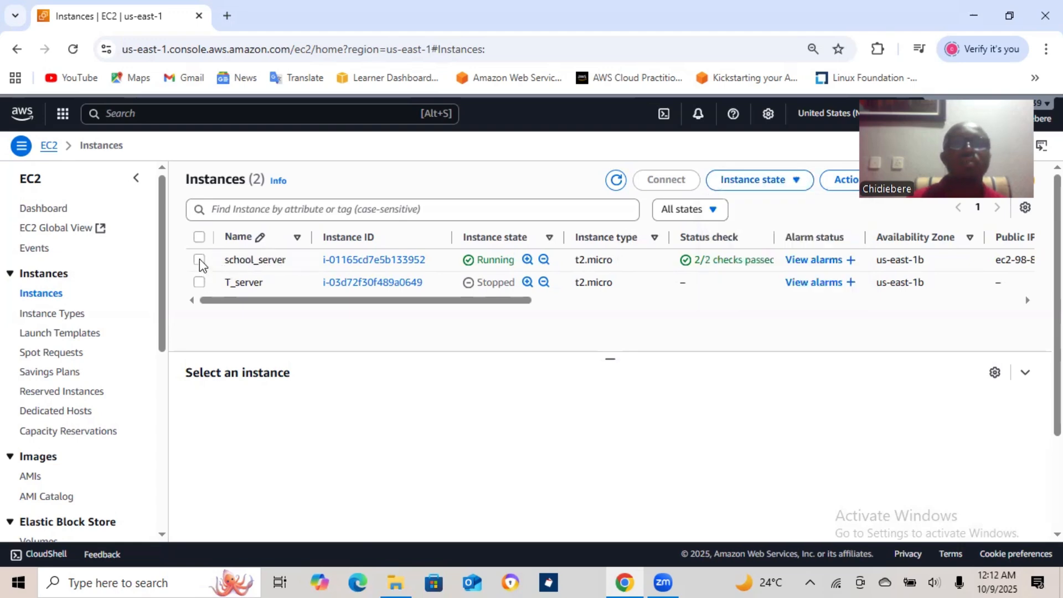
{"action": "left_click", "coordinate": [201, 261]}
{"action": "left_click", "coordinate": [201, 263]}
{"action": "left_click", "coordinate": [200, 263]}
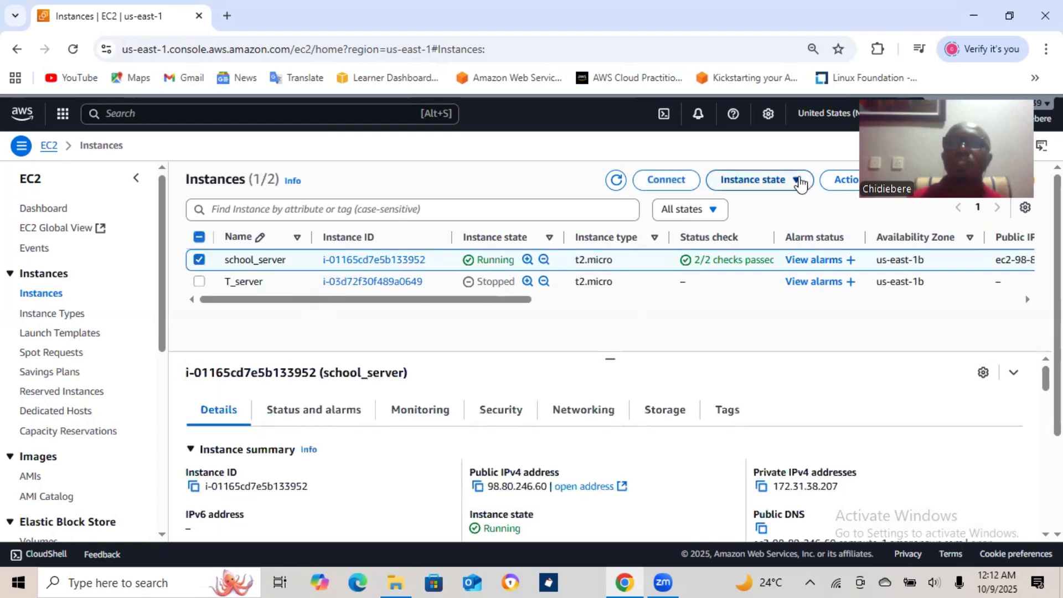
{"action": "left_click", "coordinate": [799, 181]}
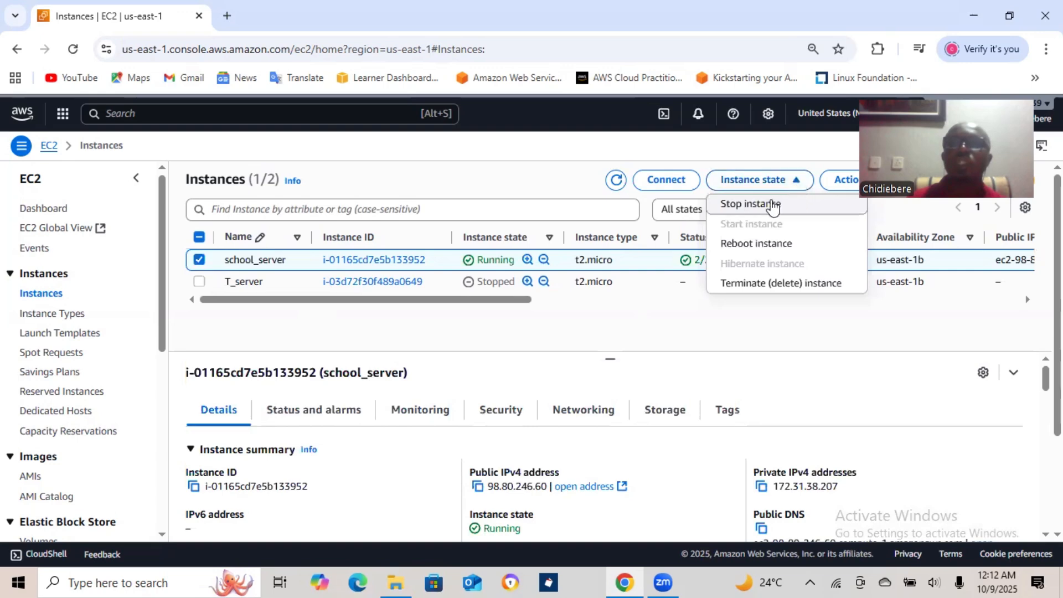
{"action": "left_click", "coordinate": [774, 205]}
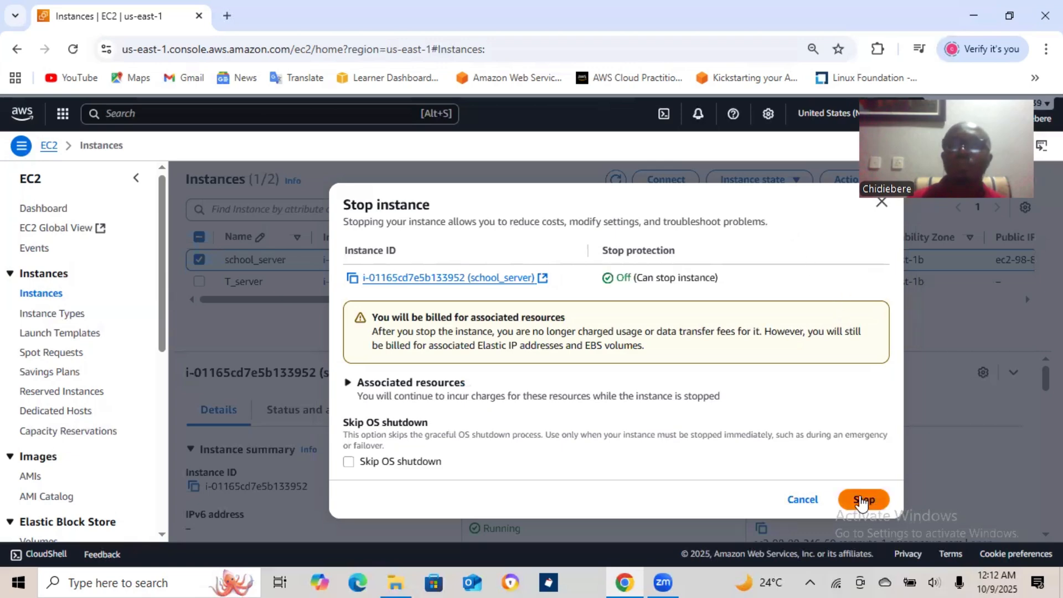
{"action": "left_click", "coordinate": [862, 501]}
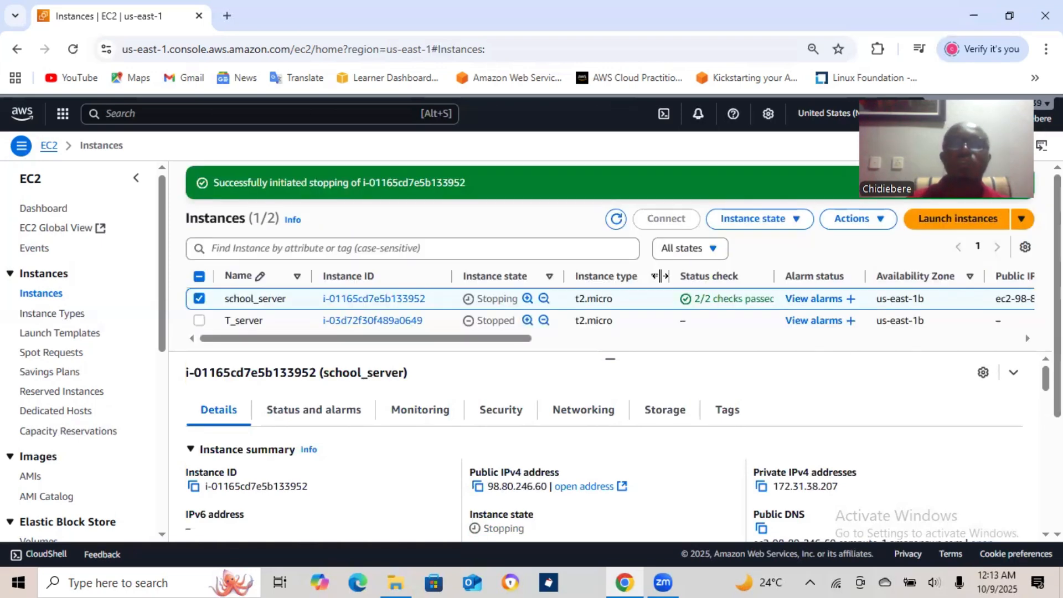
{"action": "left_click", "coordinate": [616, 219]}
{"action": "left_click", "coordinate": [616, 219]}
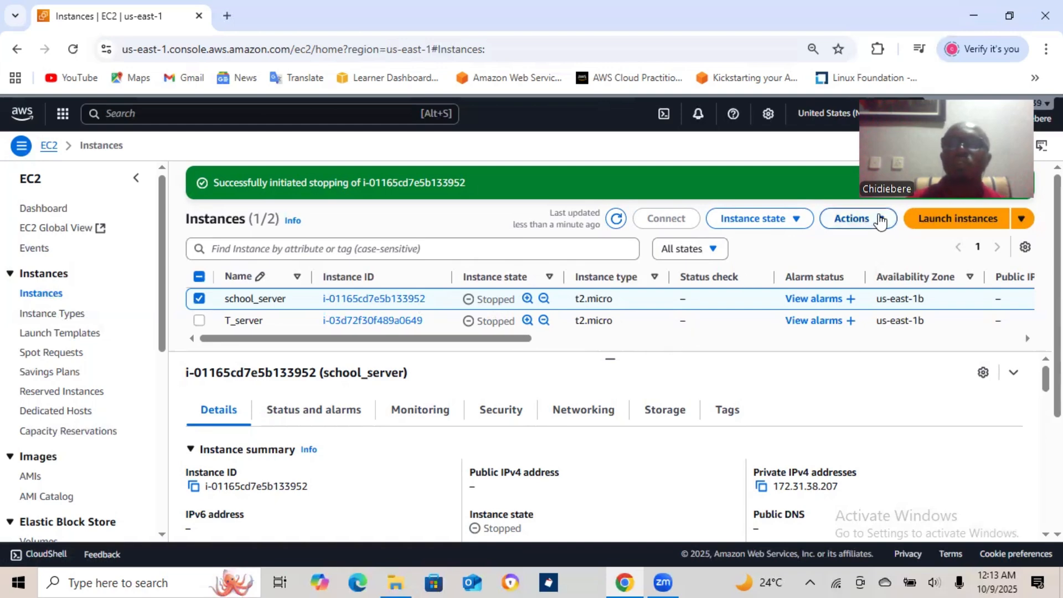
Step: Open the instance type change settings for the stopped school_server instance
{"action": "left_click", "coordinate": [880, 219]}
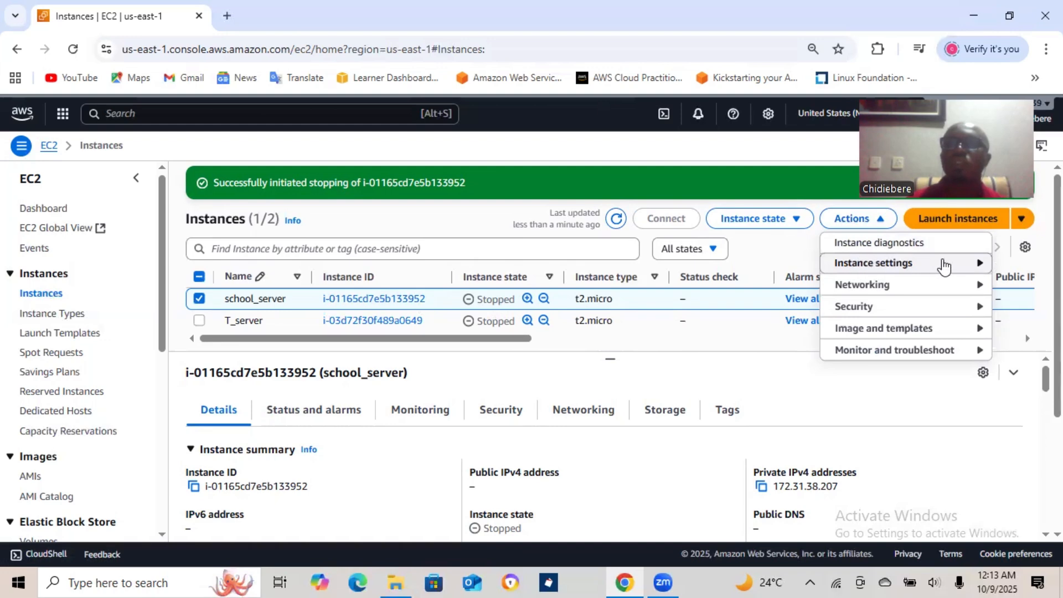
{"action": "left_click", "coordinate": [944, 266]}
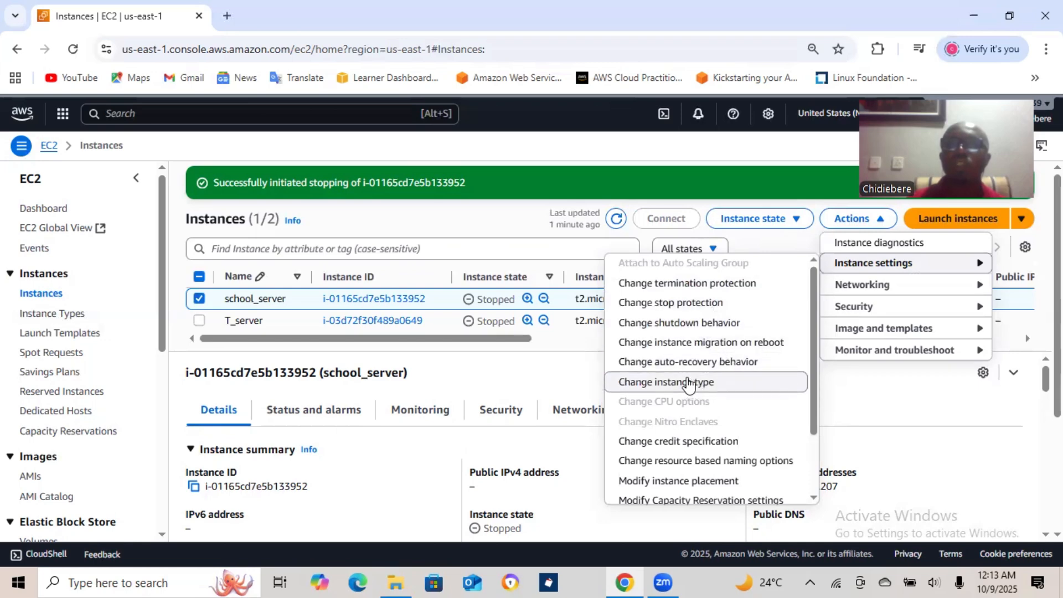
{"action": "left_click", "coordinate": [687, 383]}
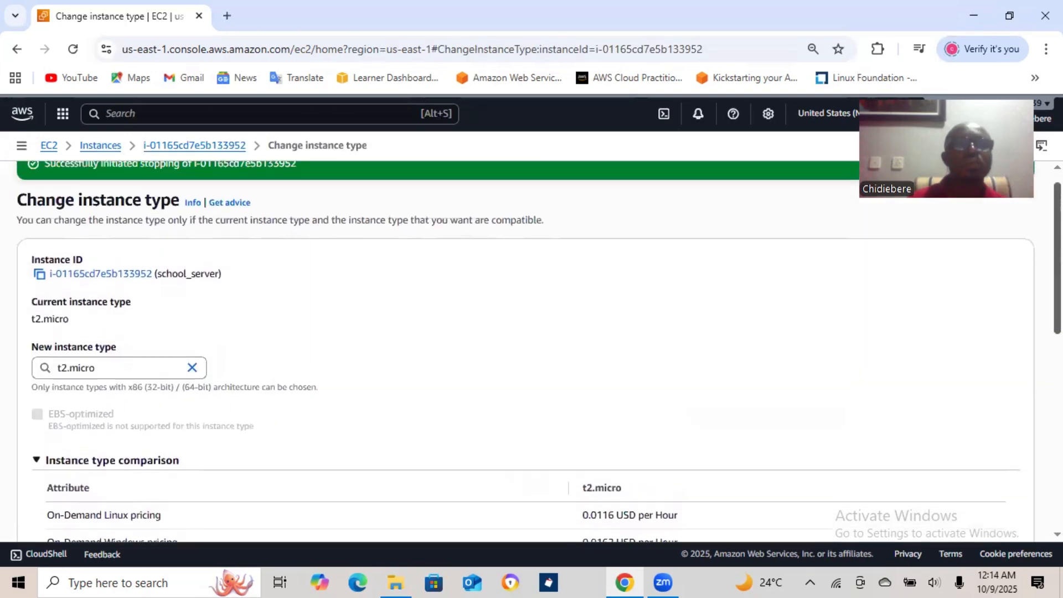
Step: Clear the preset new instance type for school_server and choose t3.medium from the available types
{"action": "scroll", "coordinate": [643, 418], "scroll_direction": "down", "scroll_amount": 1}
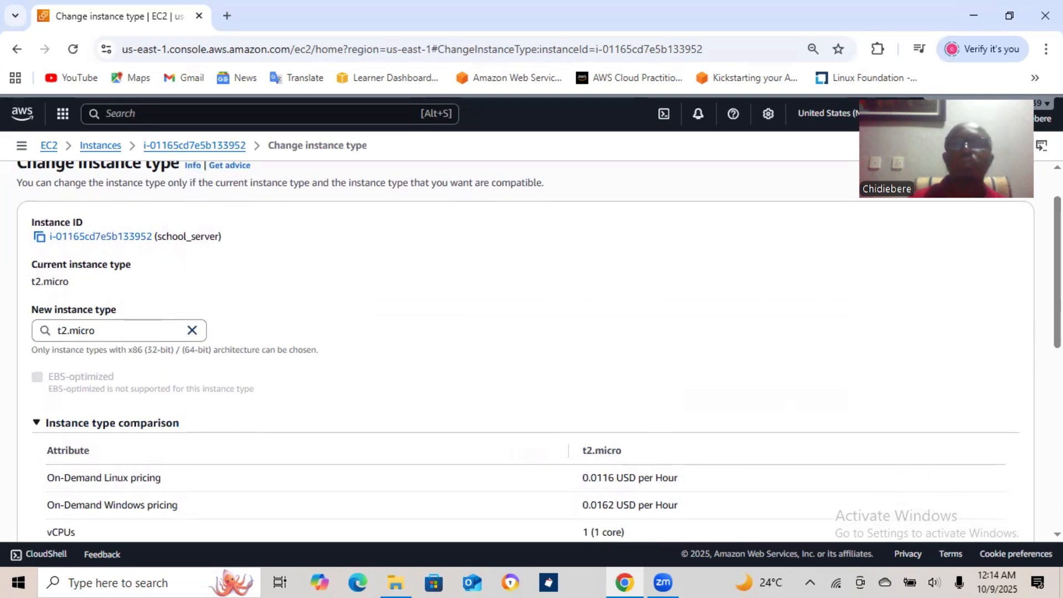
{"action": "left_click", "coordinate": [192, 331]}
{"action": "scroll", "coordinate": [526, 350], "scroll_direction": "down", "scroll_amount": 4}
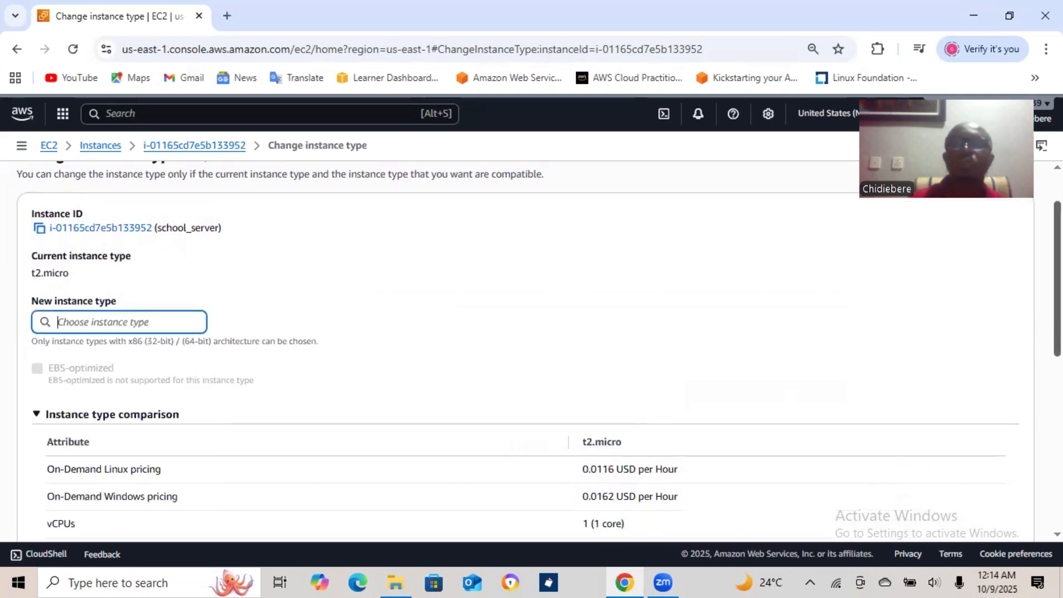
{"action": "scroll", "coordinate": [526, 349], "scroll_direction": "down", "scroll_amount": 3}
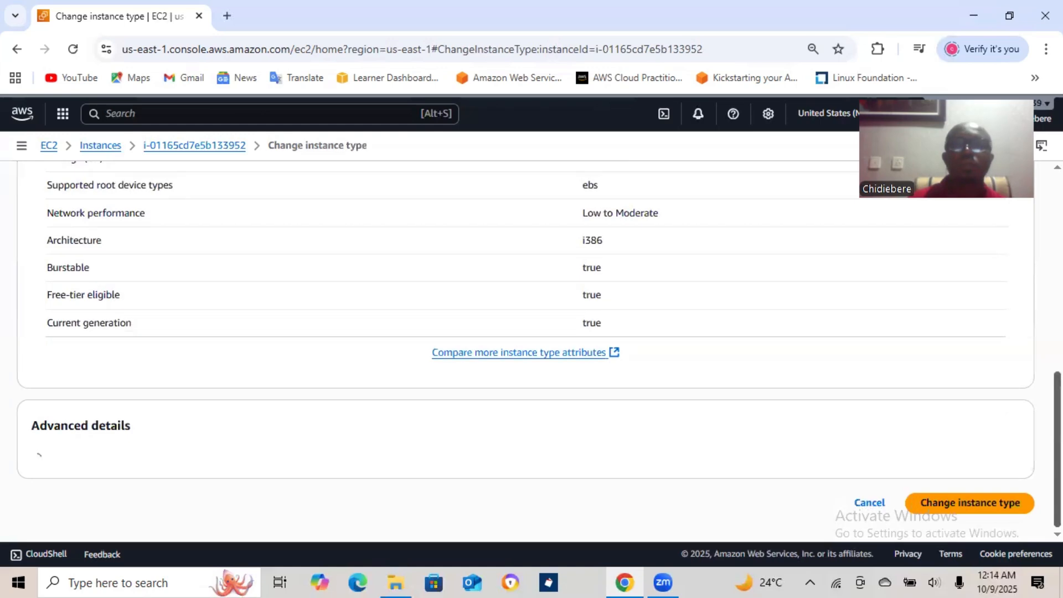
{"action": "scroll", "coordinate": [526, 350], "scroll_direction": "up", "scroll_amount": 6}
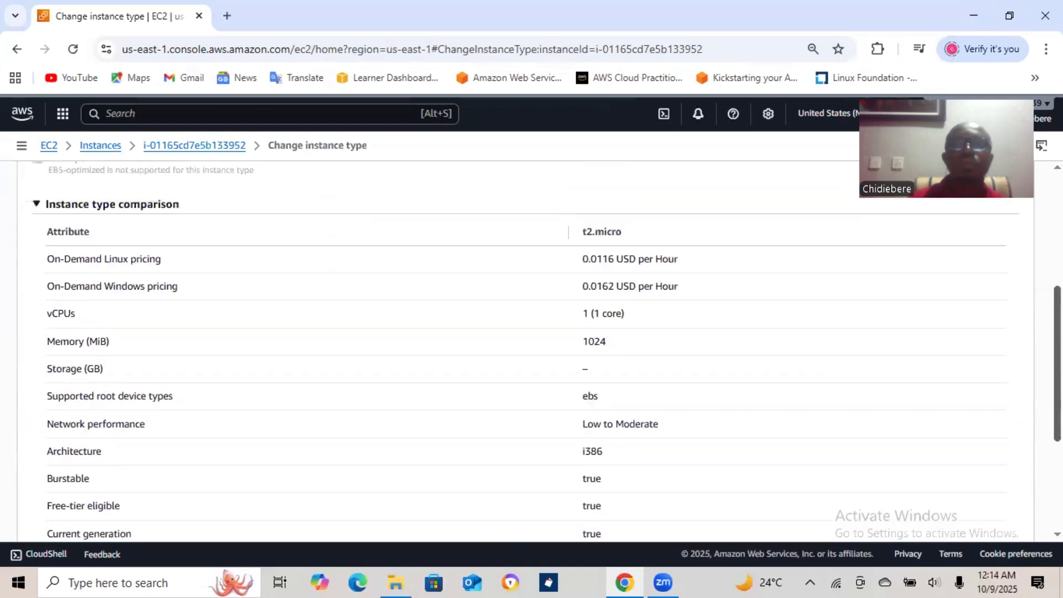
{"action": "scroll", "coordinate": [525, 350], "scroll_direction": "up", "scroll_amount": 1}
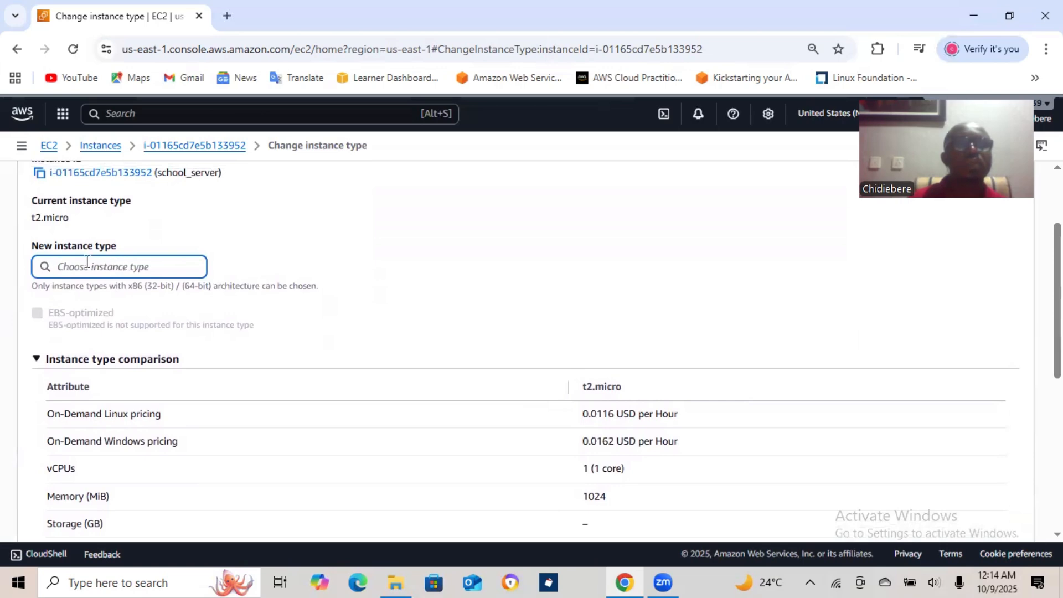
{"action": "left_click", "coordinate": [68, 261]}
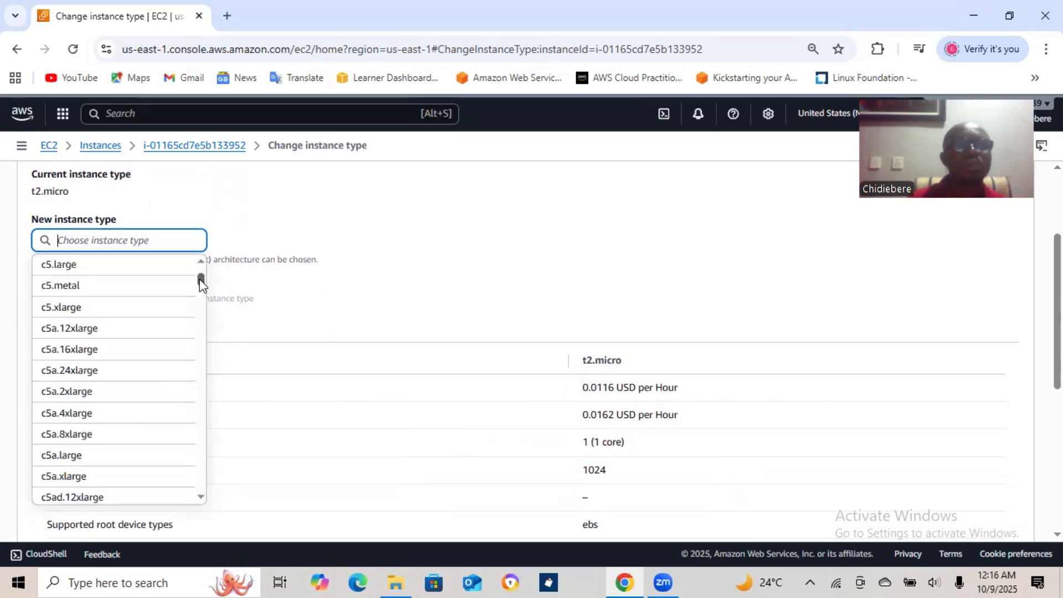
{"action": "left_click_drag", "start_coordinate": [200, 281], "coordinate": [200, 469]}
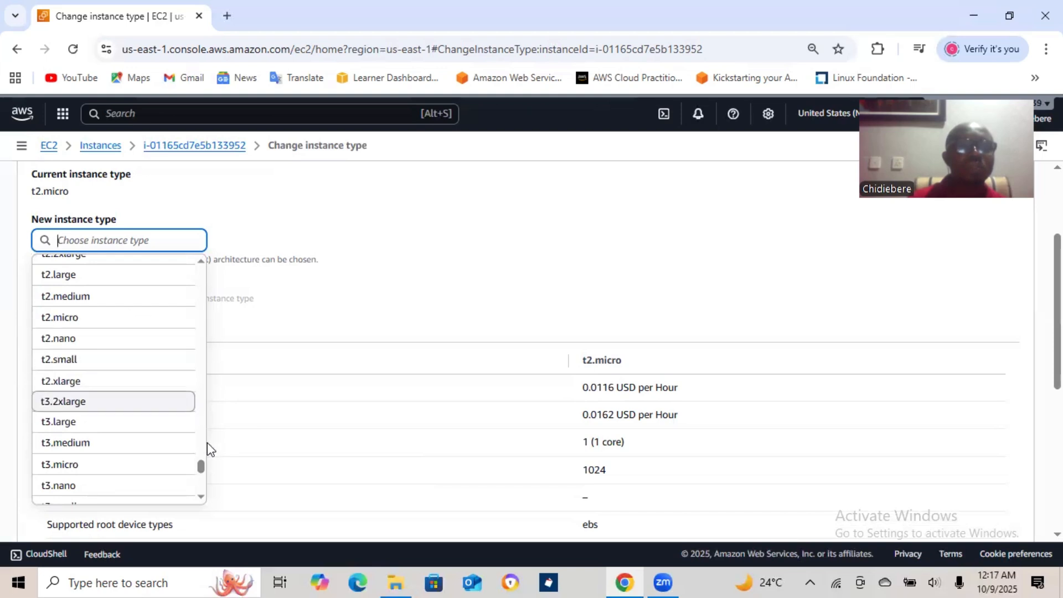
{"action": "left_click_drag", "start_coordinate": [202, 468], "coordinate": [203, 469]}
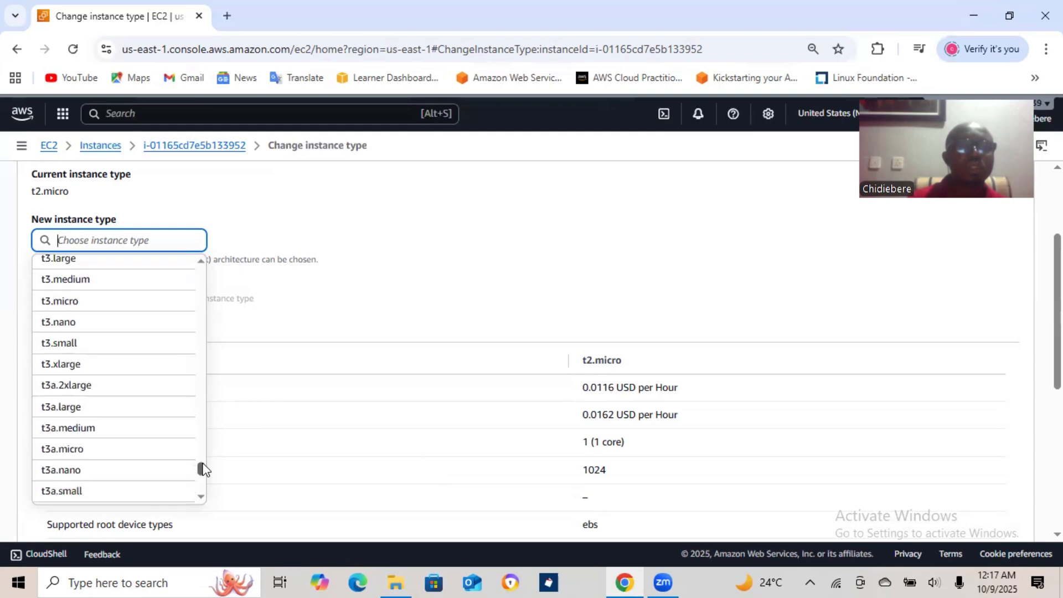
{"action": "scroll", "coordinate": [203, 469], "scroll_direction": "up", "scroll_amount": 1}
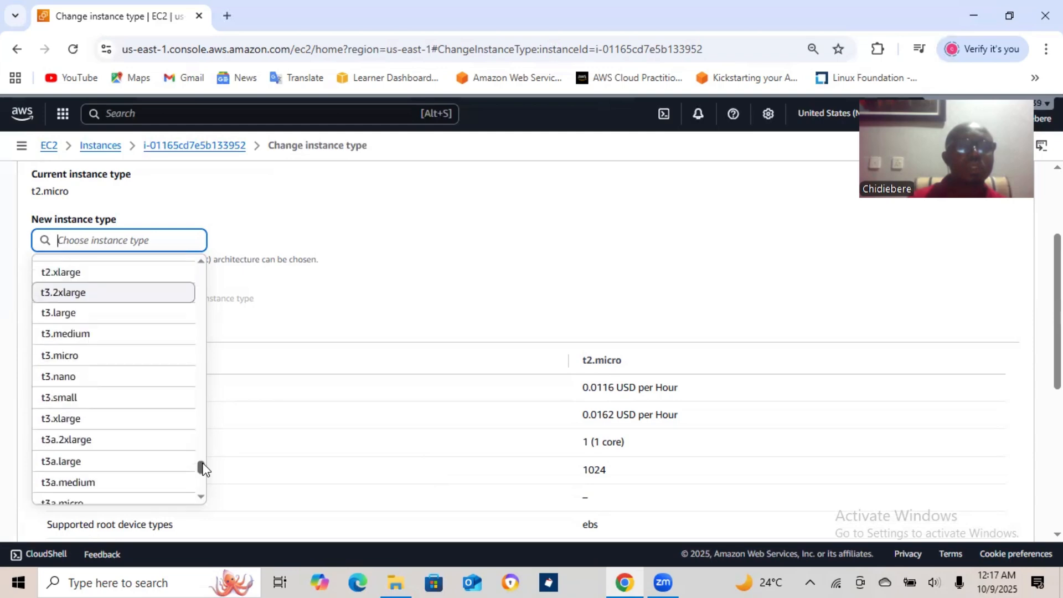
{"action": "scroll", "coordinate": [203, 469], "scroll_direction": "up", "scroll_amount": 1}
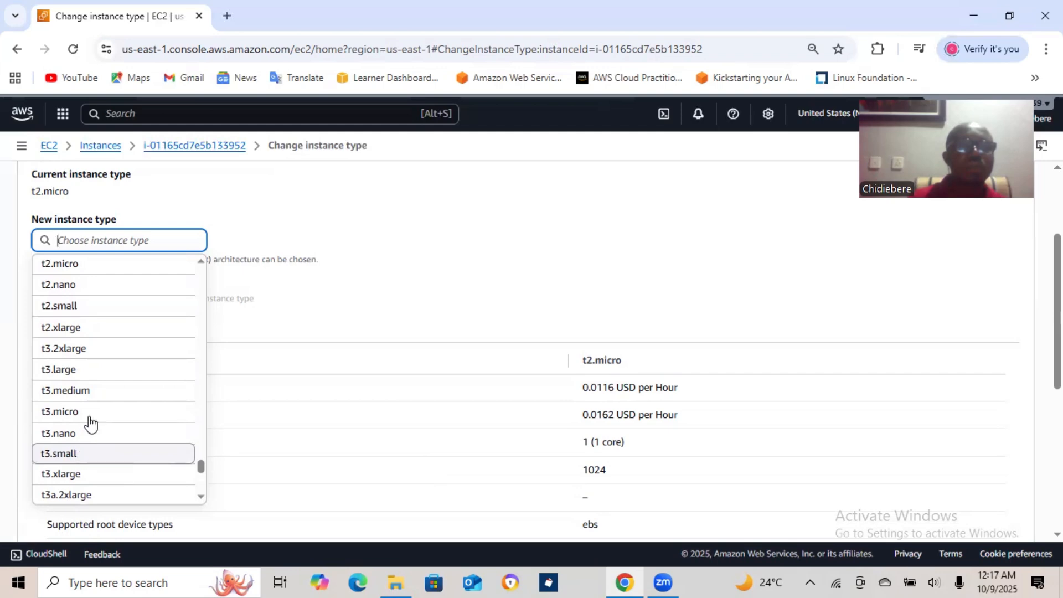
{"action": "left_click", "coordinate": [81, 390]}
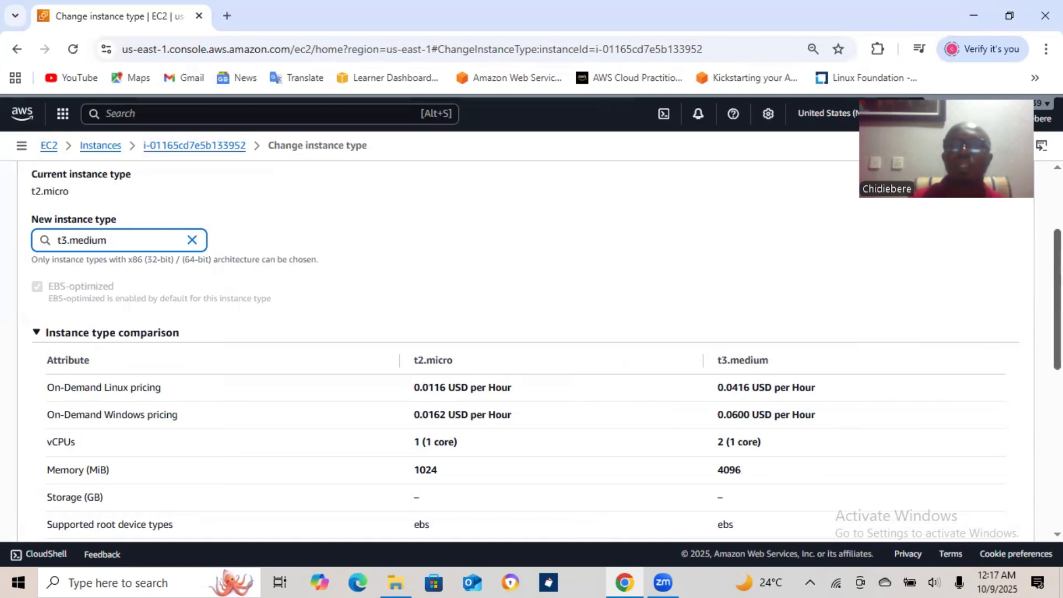
Step: Review the t2.micro and t3.medium comparison, and apply the instance type change with the default CPU options
{"action": "scroll", "coordinate": [545, 348], "scroll_direction": "down", "scroll_amount": 1}
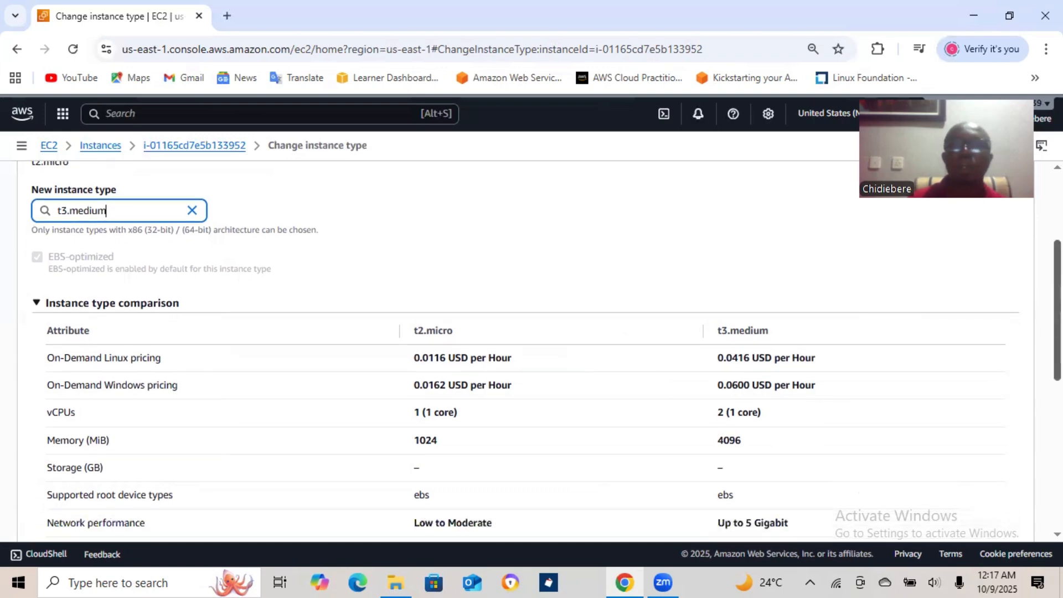
{"action": "scroll", "coordinate": [545, 348], "scroll_direction": "down", "scroll_amount": 1}
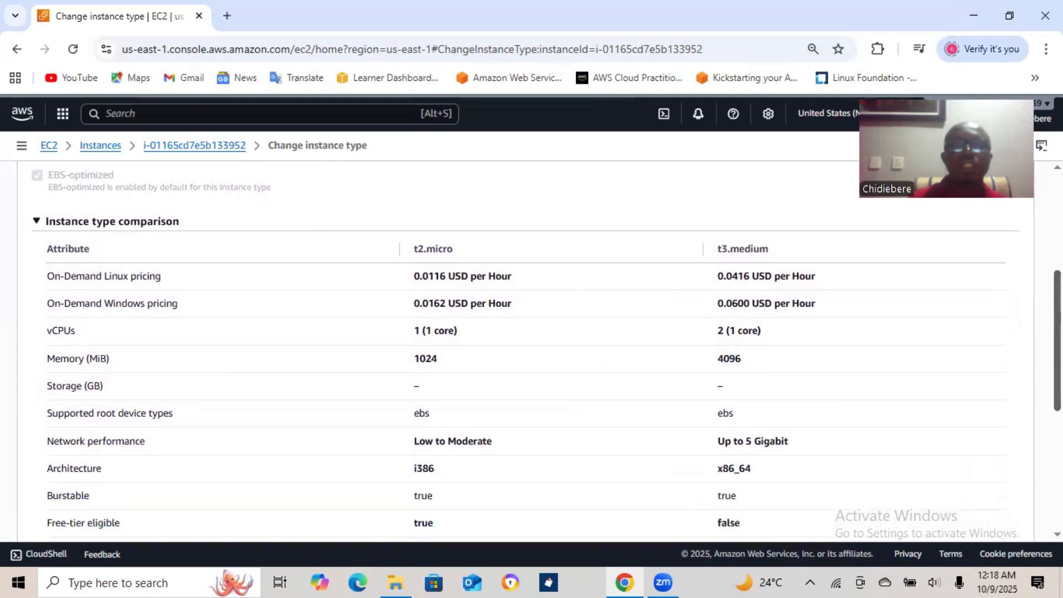
{"action": "scroll", "coordinate": [545, 347], "scroll_direction": "down", "scroll_amount": 1}
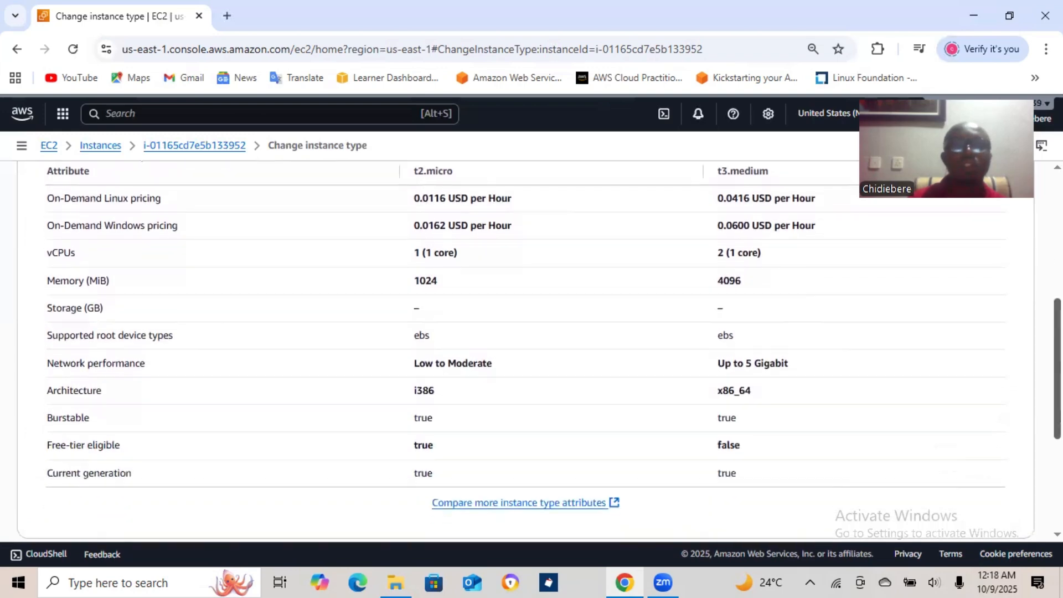
{"action": "scroll", "coordinate": [545, 348], "scroll_direction": "up", "scroll_amount": 2}
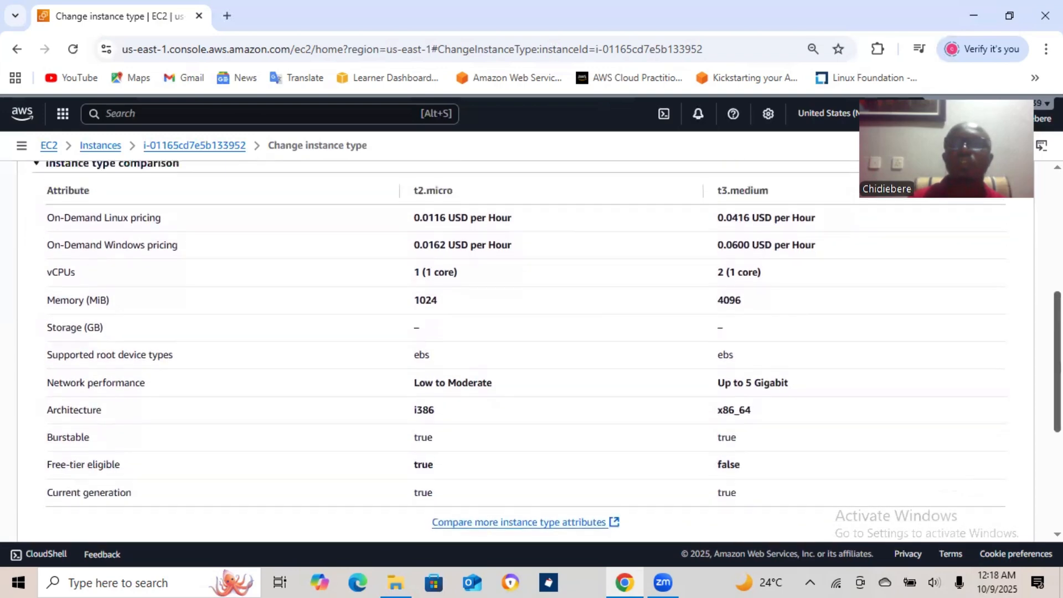
{"action": "scroll", "coordinate": [545, 347], "scroll_direction": "up", "scroll_amount": 1}
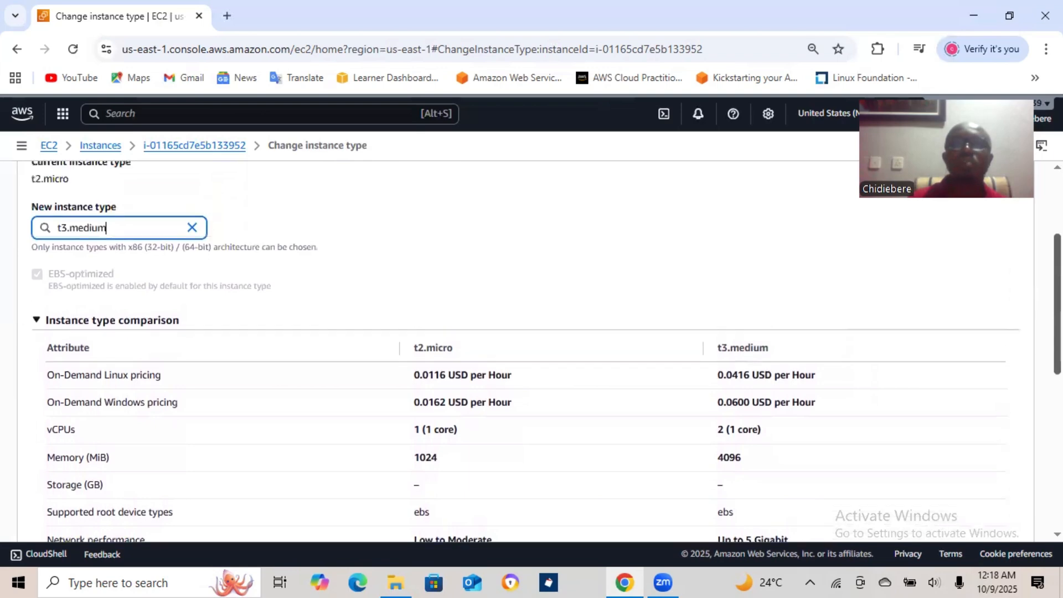
{"action": "scroll", "coordinate": [545, 347], "scroll_direction": "down", "scroll_amount": 4}
{"action": "scroll", "coordinate": [545, 348], "scroll_direction": "down", "scroll_amount": 3}
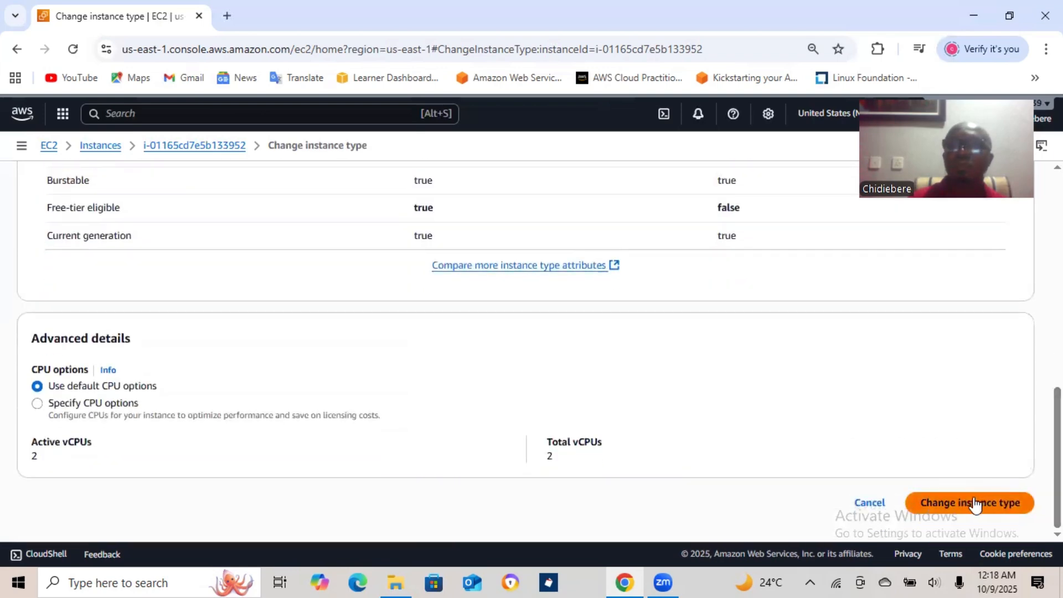
{"action": "left_click", "coordinate": [970, 503]}
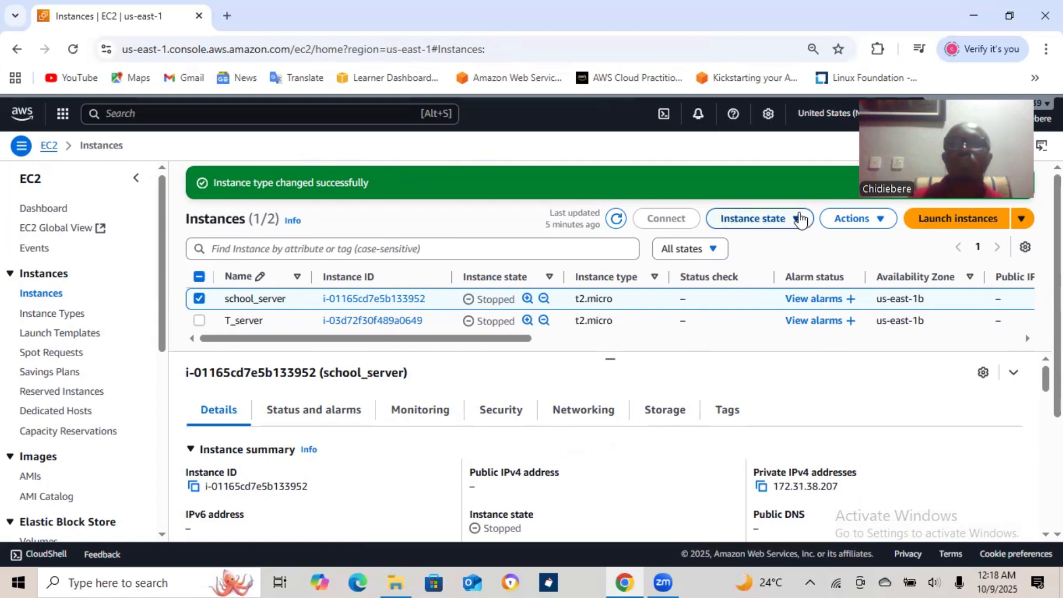
Step: Start the school_server instance again
{"action": "left_click", "coordinate": [800, 223]}
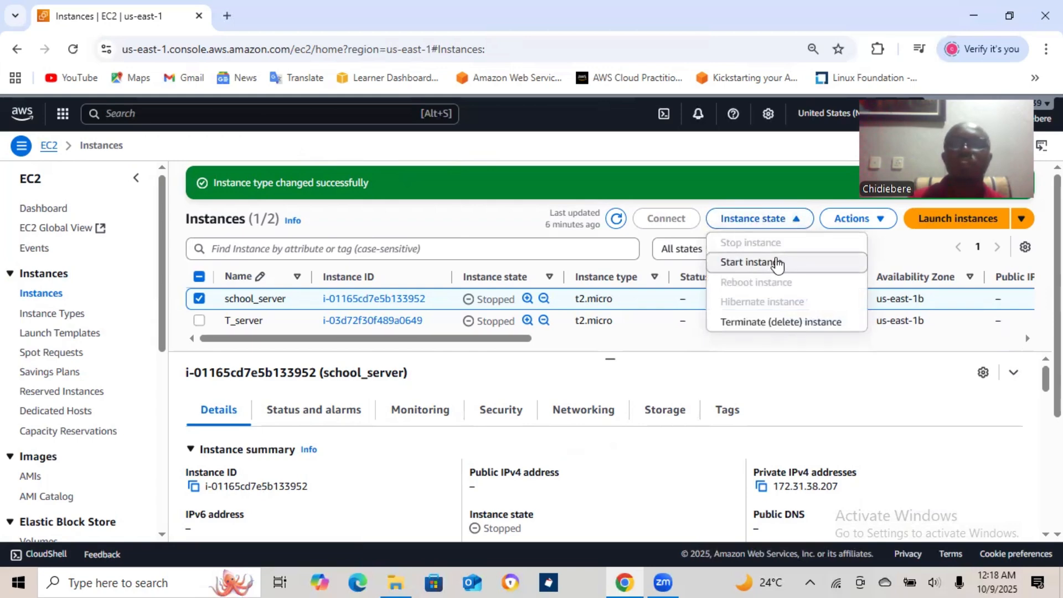
{"action": "left_click", "coordinate": [777, 263]}
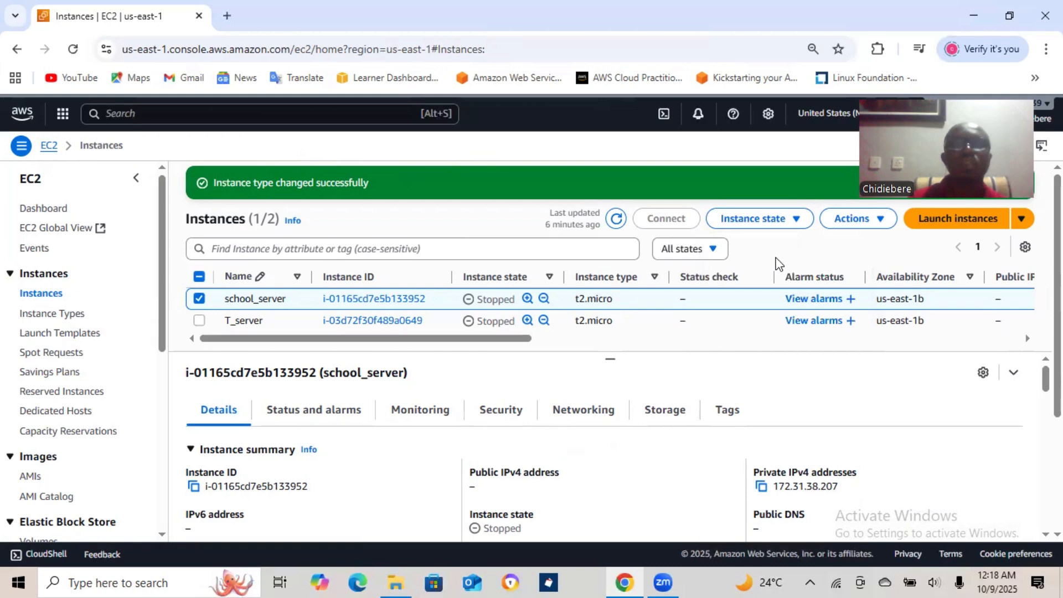